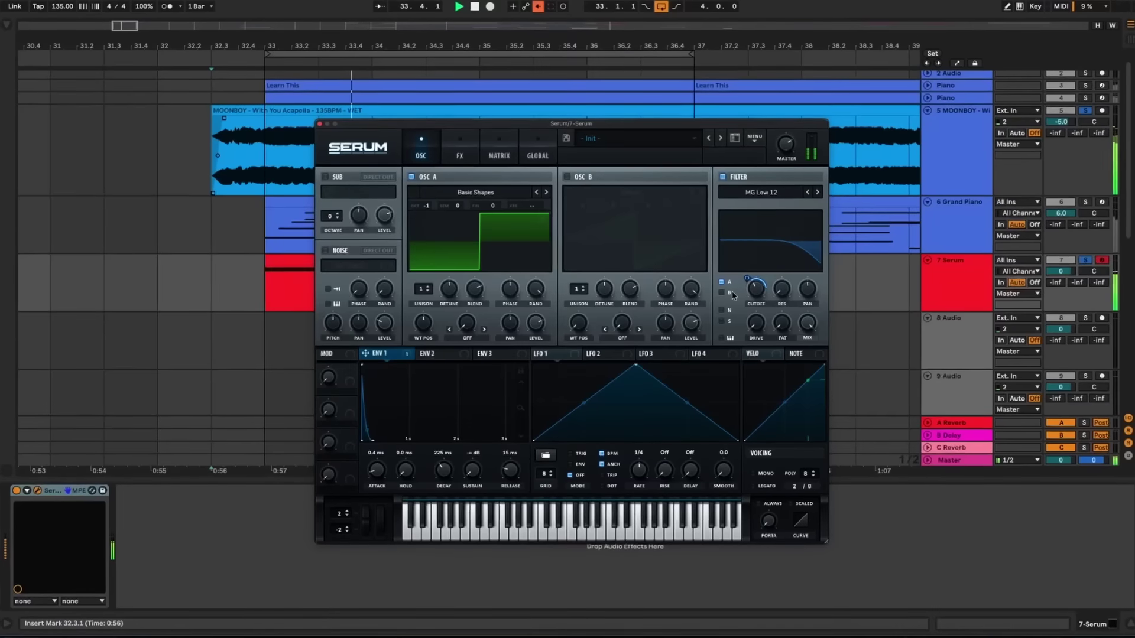
left_click_drag(761, 292, 767, 292)
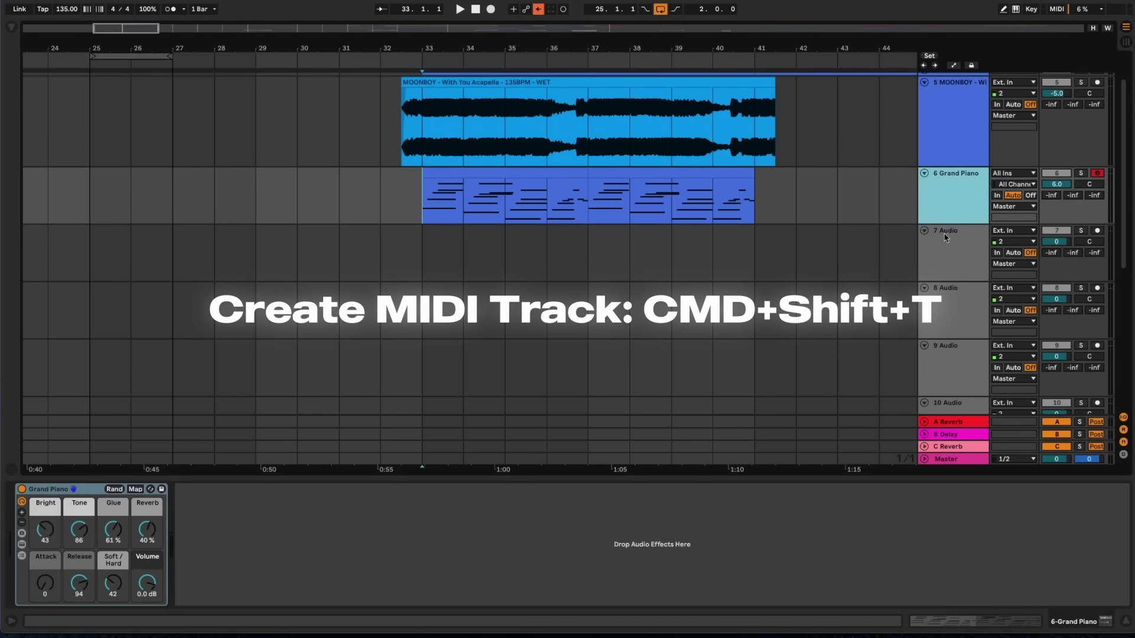
- Insert a new MIDI track directly below the Grand Piano track
key("super+shift+t")
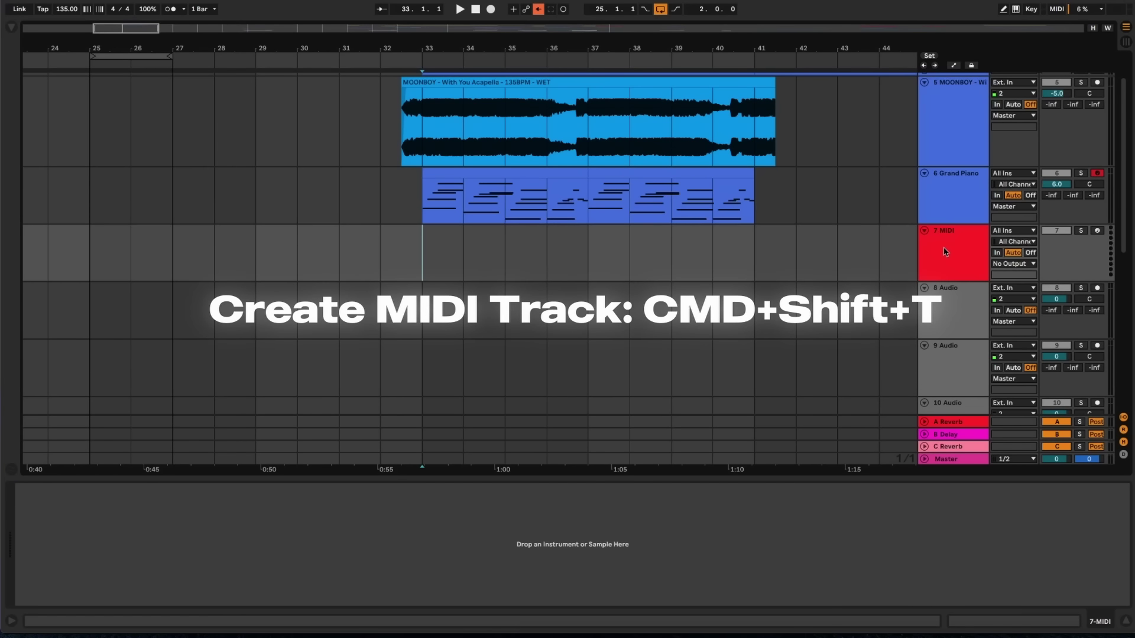
right_click(945, 243)
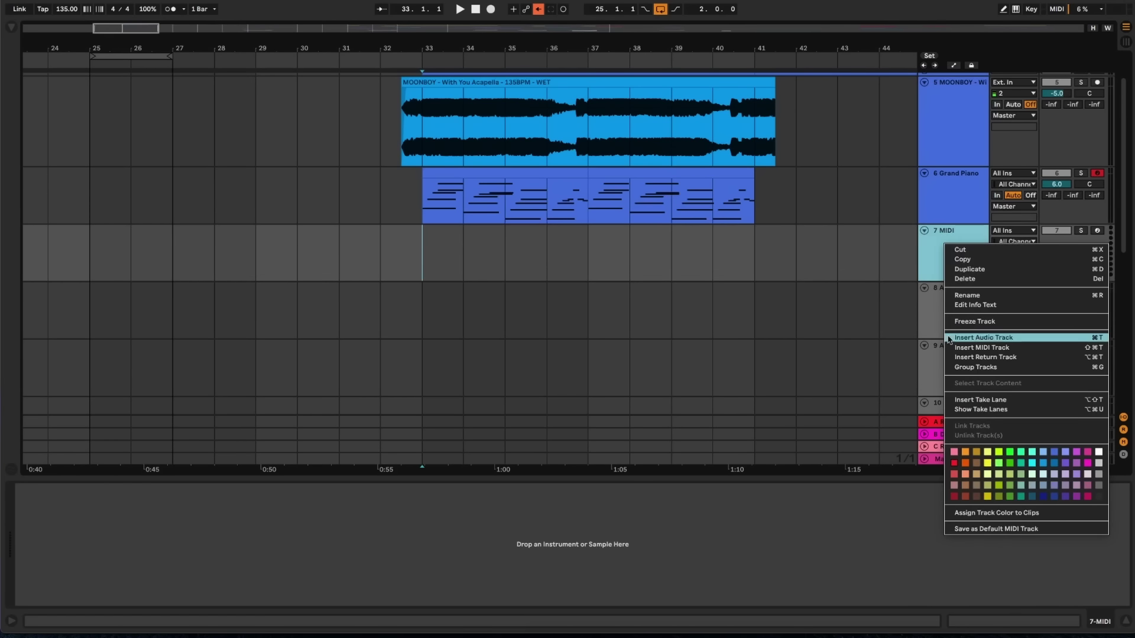
left_click(919, 260)
- Find the Serum plug-in by searching for "serum" and load it onto the new MIDI track
left_click(12, 28)
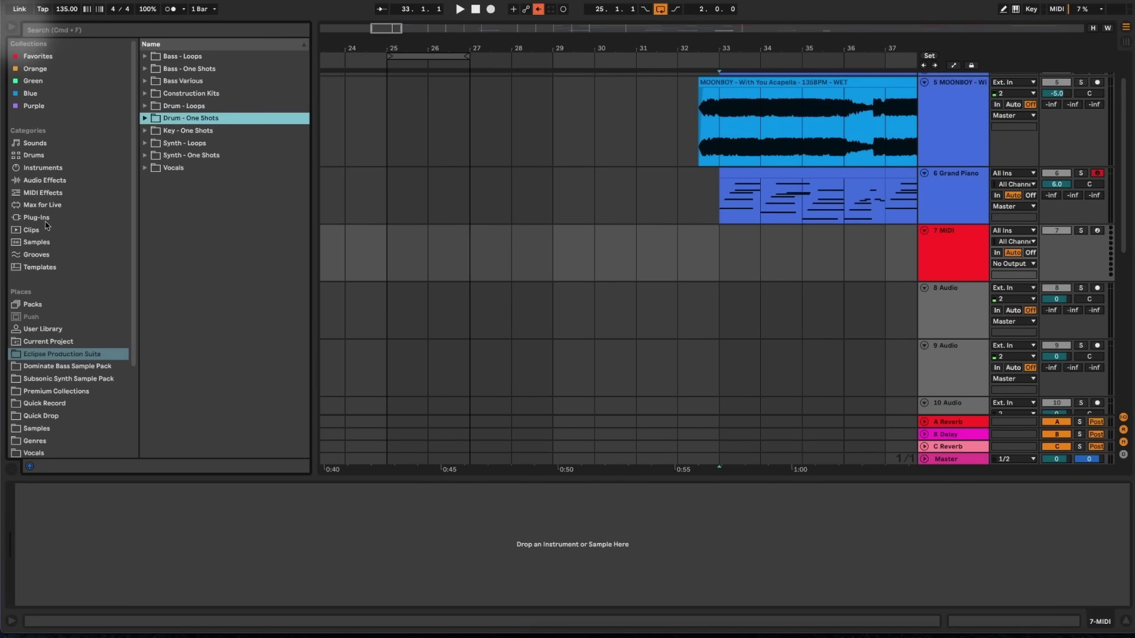
left_click(42, 217)
type("serum")
left_click_drag(192, 81, 848, 261)
- Insert an empty four-bar MIDI clip on the Serum track from bar 33 to bar 37
left_click_drag(567, 248, 721, 242)
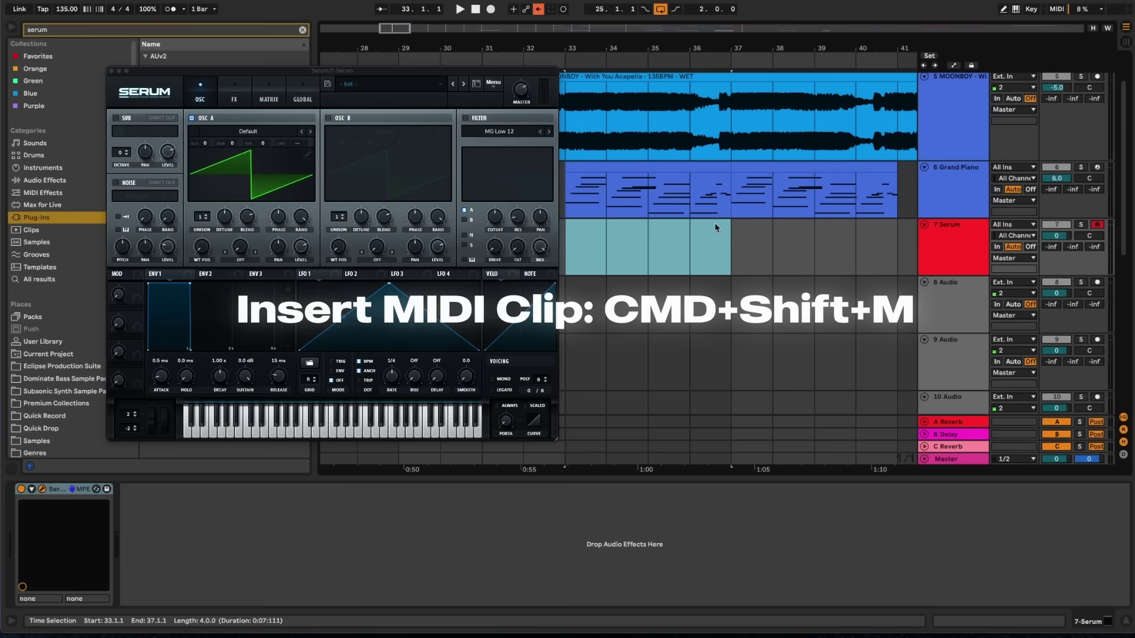
right_click(712, 224)
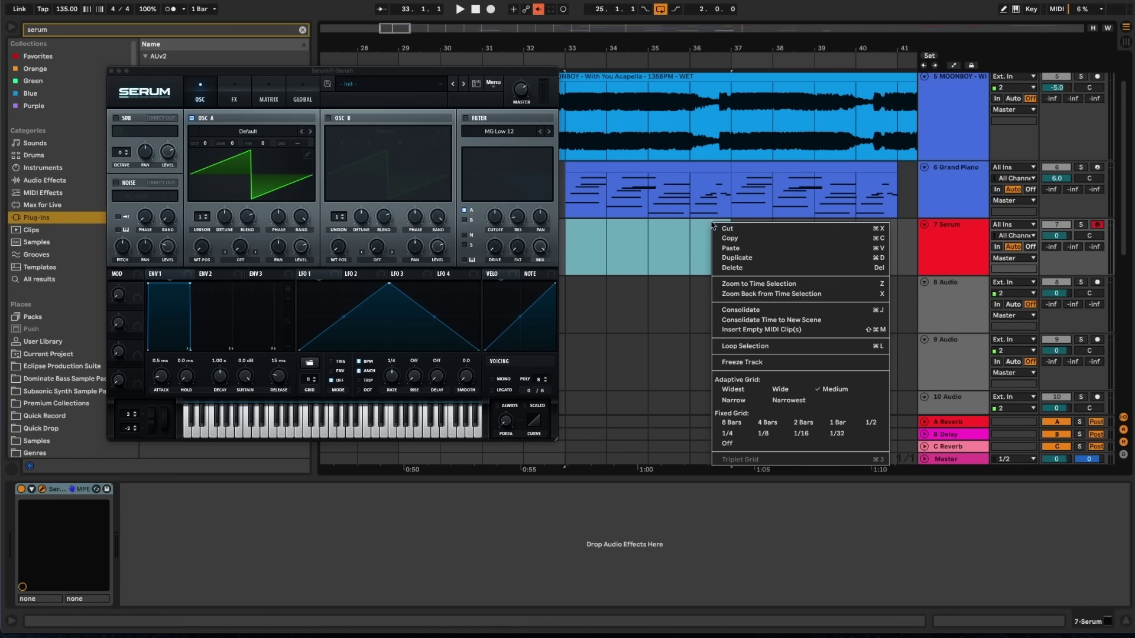
left_click(761, 330)
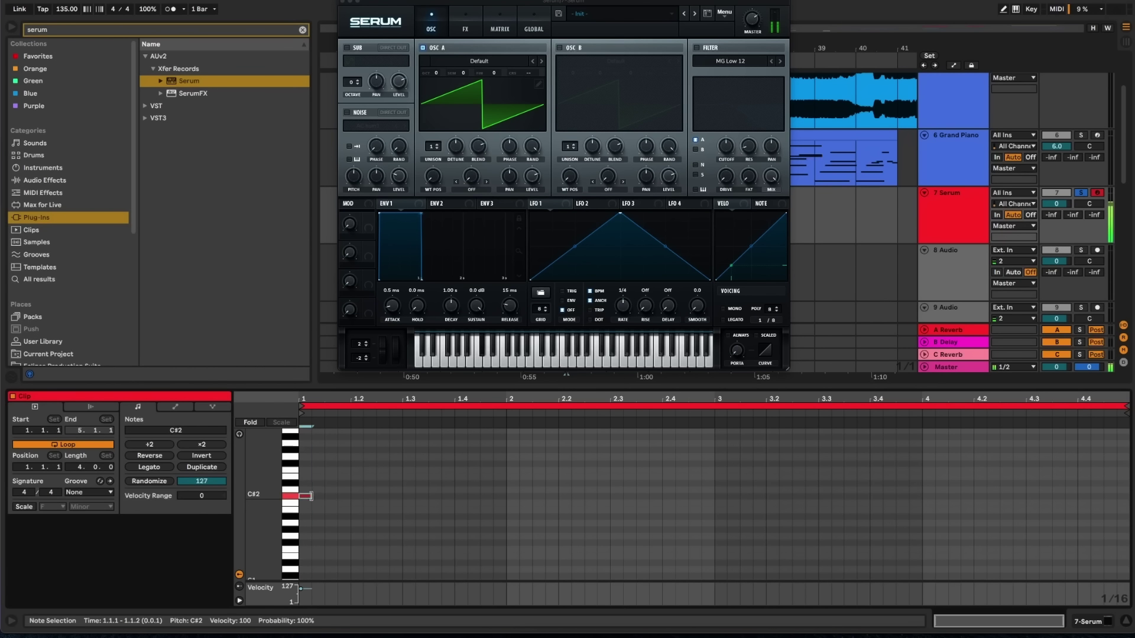
- Write one-bar notes on C#2, A#1 and F1 in the first three bars and turn the C#2 bar into repeated sixteenth notes
mouse_move(307, 498)
left_mouse_down()
mouse_move(505, 496)
mouse_move(920, 549)
left_mouse_up()
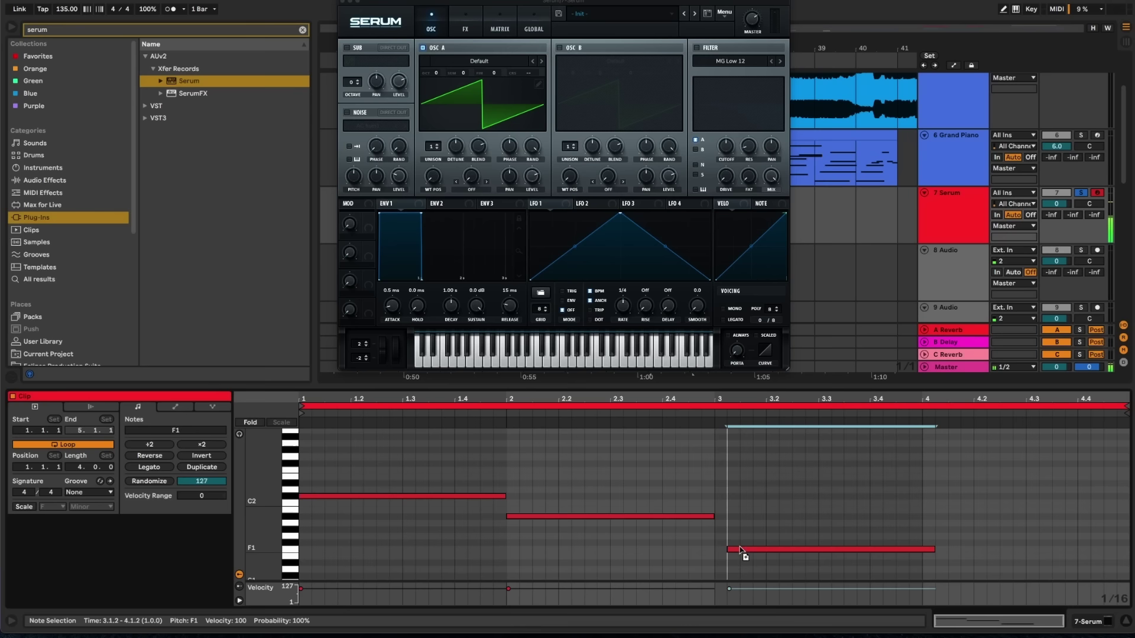
left_click(507, 485)
left_click(503, 496)
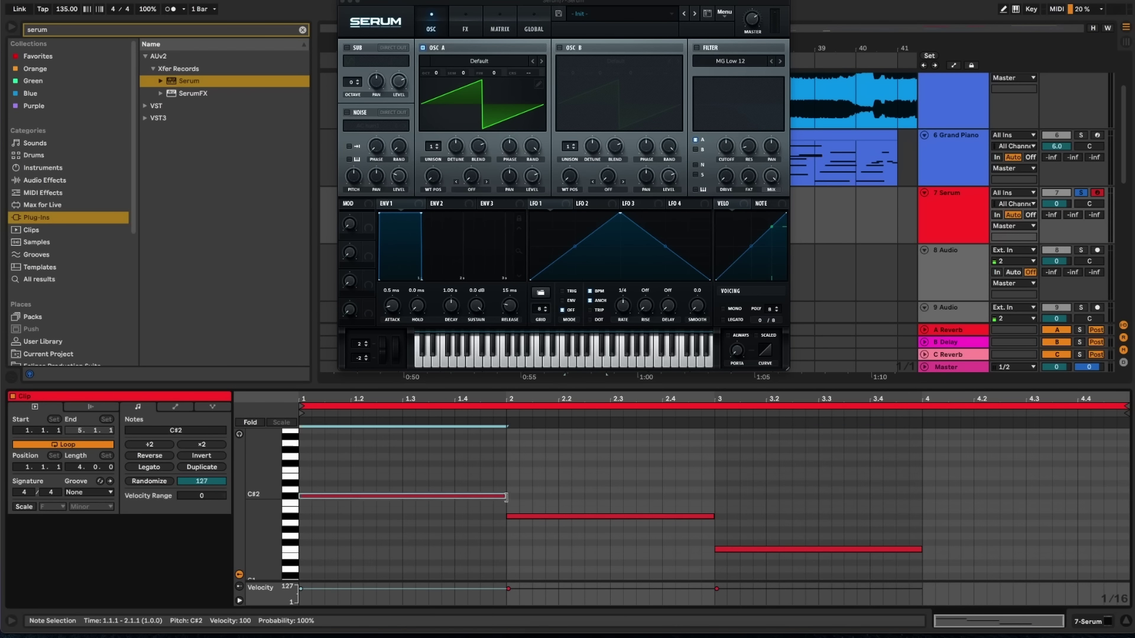
left_click_drag(416, 497, 307, 498)
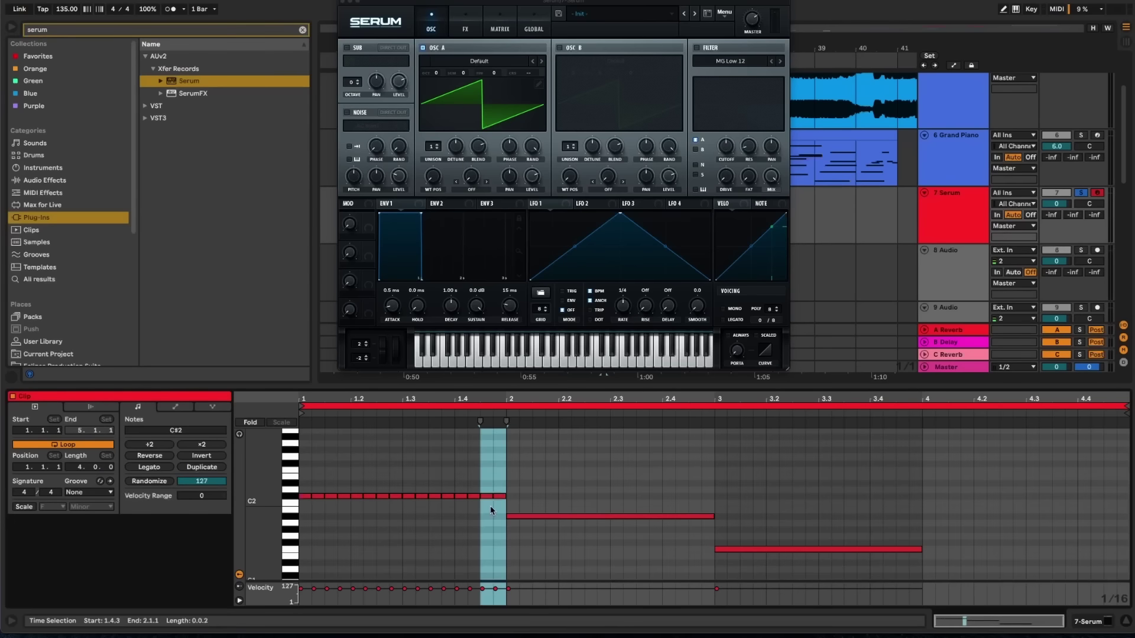
- Duplicate the C#2 sixteenth-note pattern across the remaining bars, transposed to A#1 in bar 2 and F1 in bars 3 and 4
left_click_drag(504, 506, 304, 486)
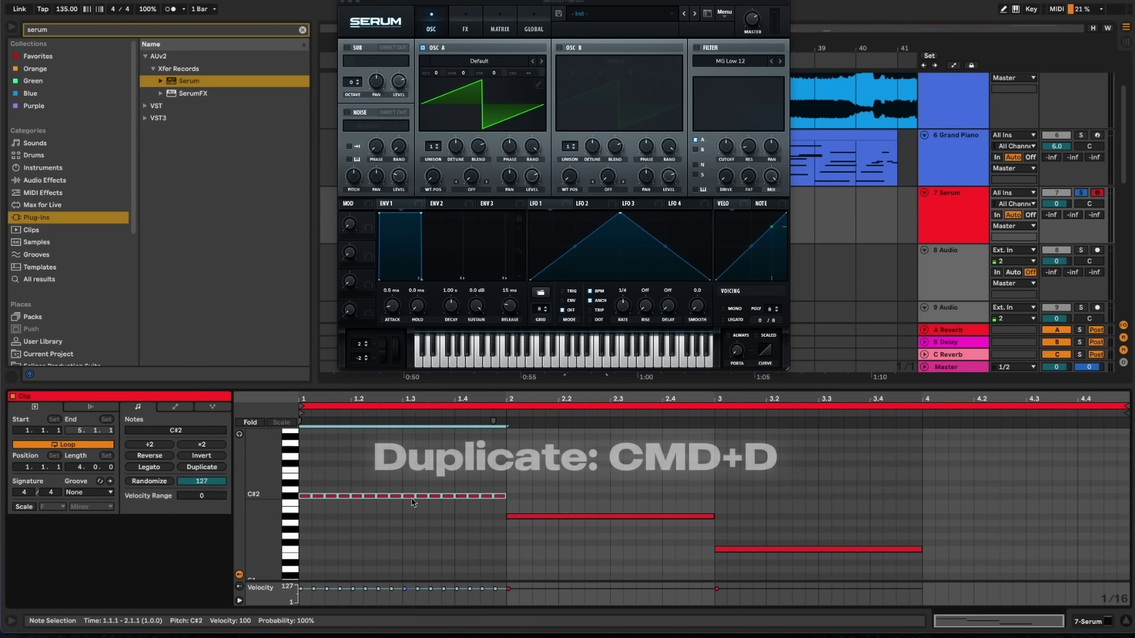
key("super+d")
left_click_drag(514, 499, 517, 520)
key("super+d")
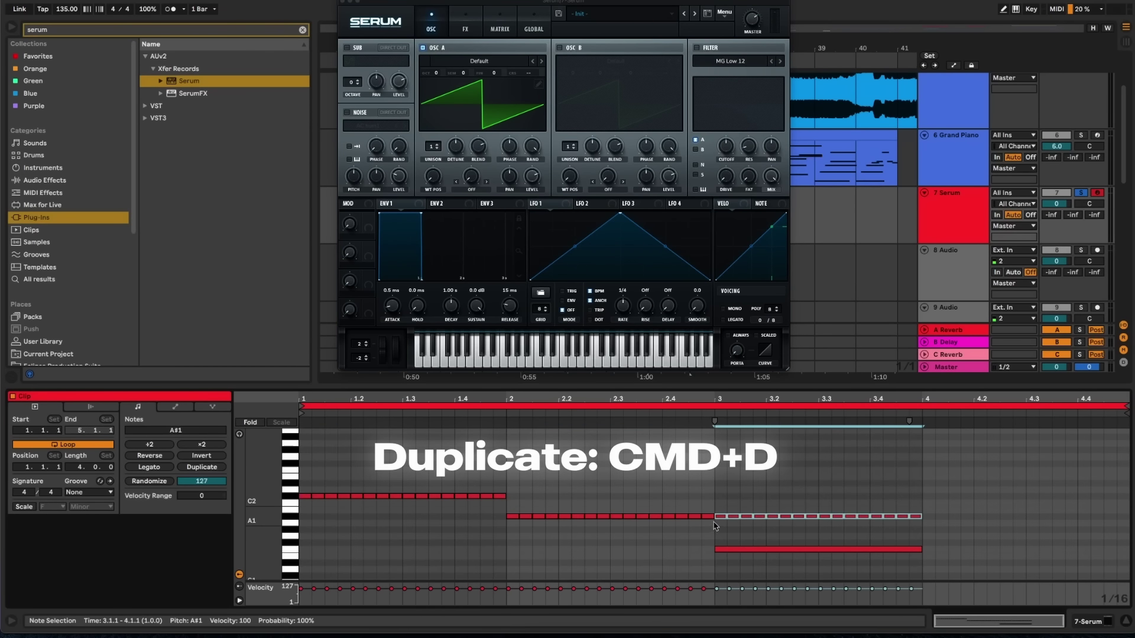
left_click_drag(715, 518, 715, 546)
key("super+d")
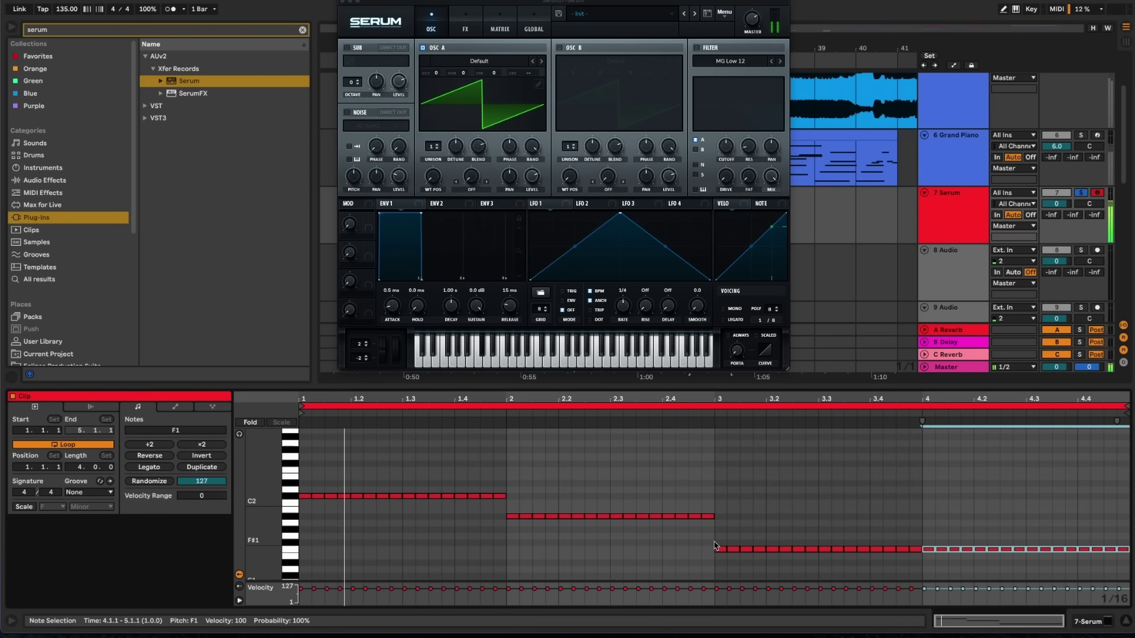
- Shape Serum's Envelope 1 as a short pluck with 0.4 ms attack, 224 ms decay and -∞ dB sustain
left_click(547, 207)
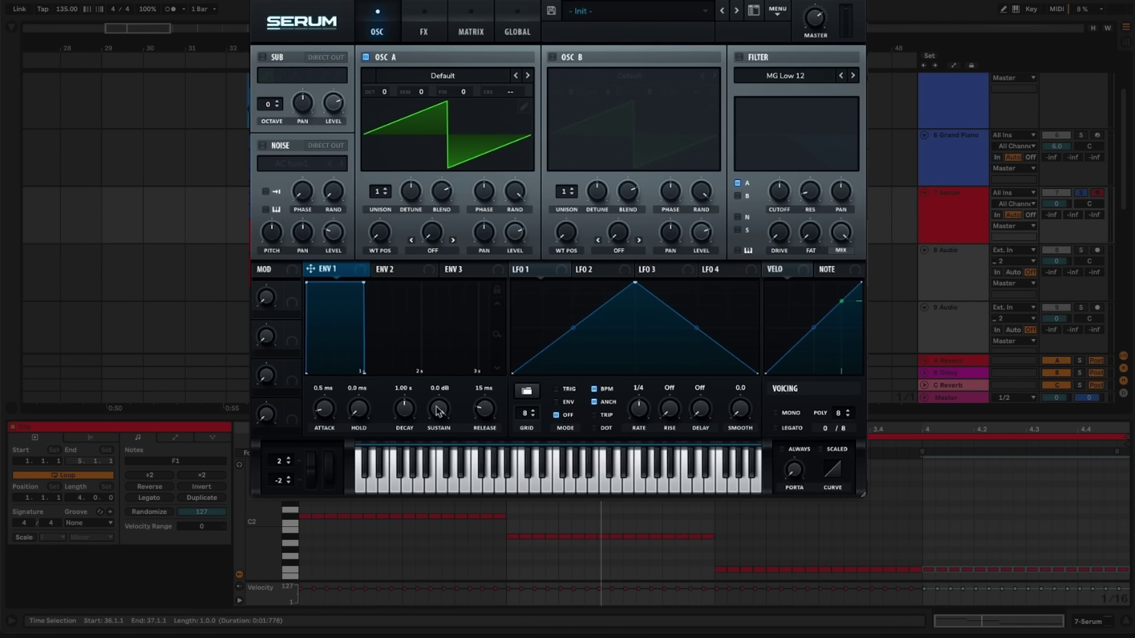
left_click_drag(440, 412, 406, 455)
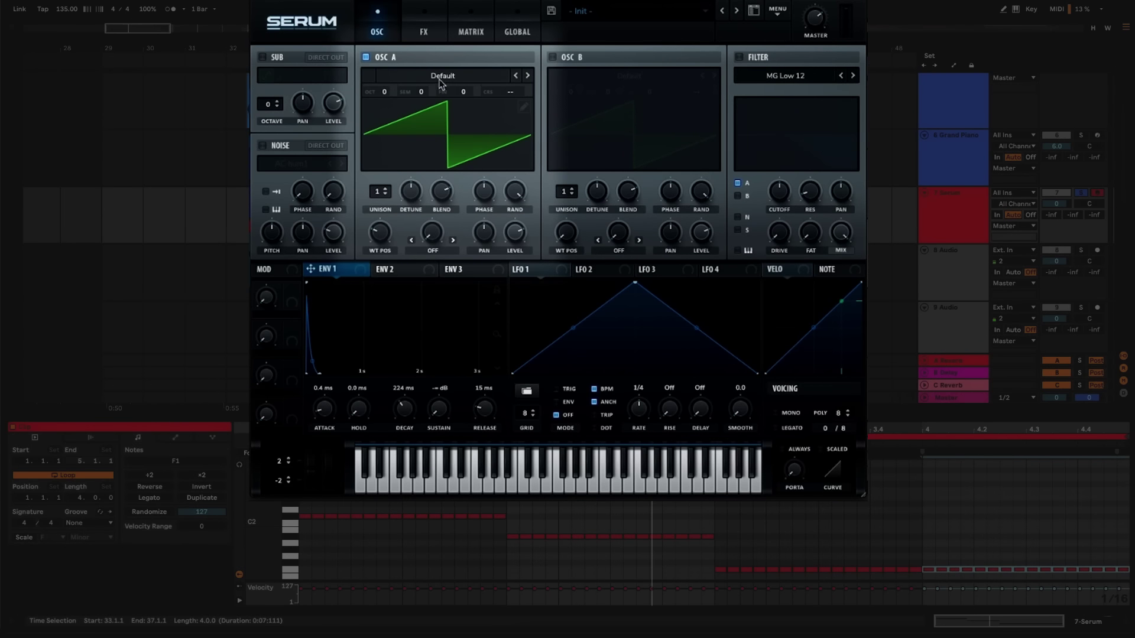
- Load the analog Basic Shapes wavetable in oscillator A and set its wavetable position to the square wave
left_click(438, 78)
mouse_move(439, 95)
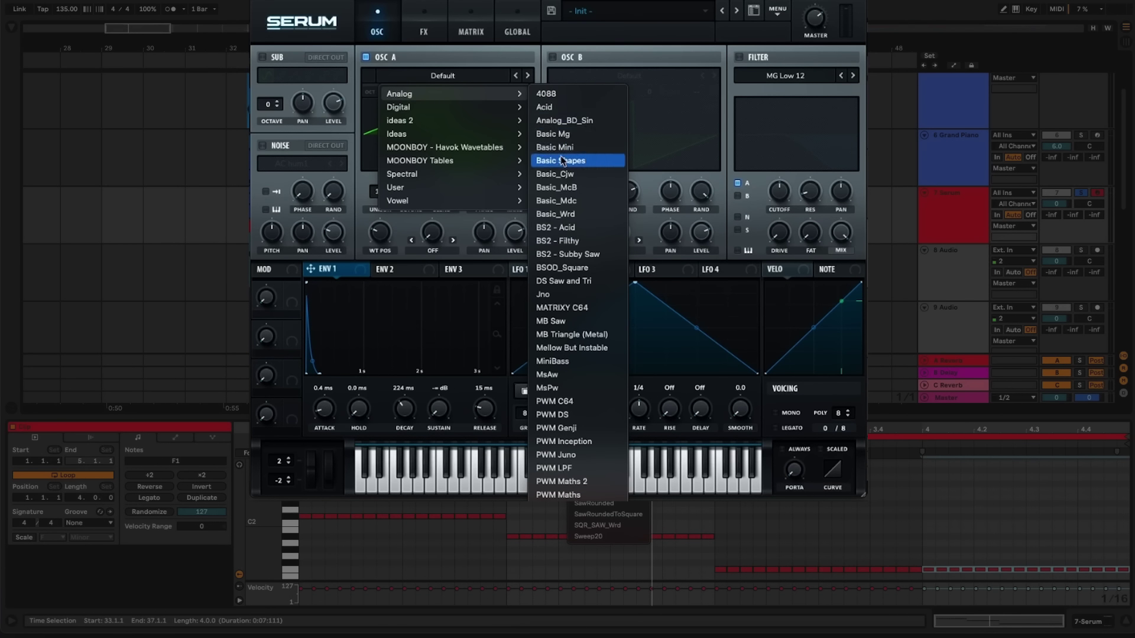
left_click(412, 205)
left_click_drag(378, 237, 385, 208)
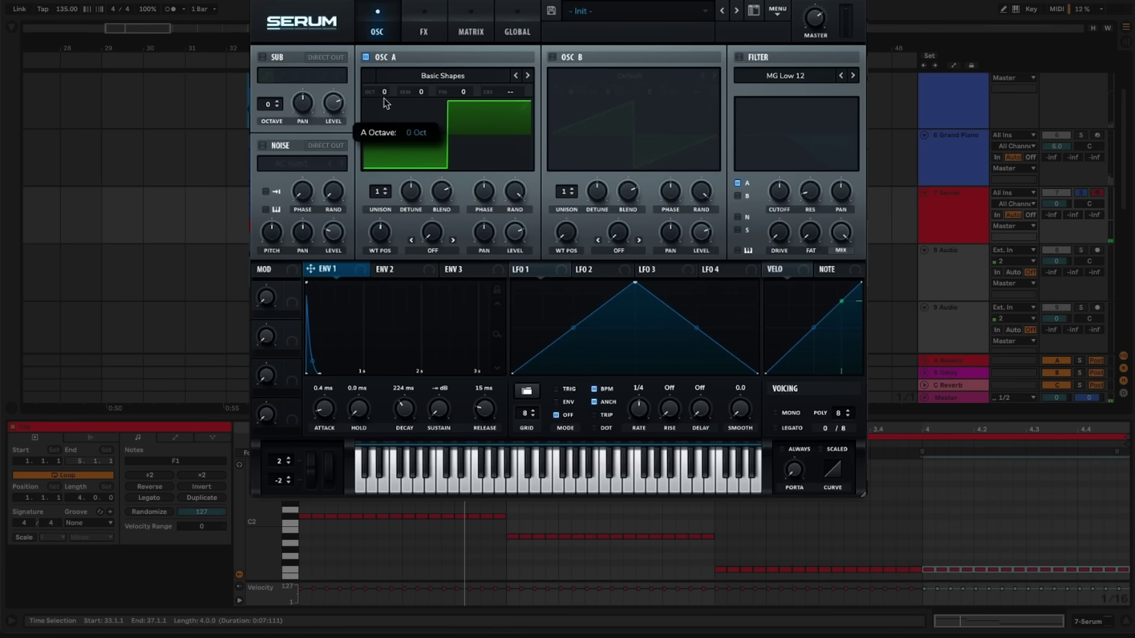
- Set oscillator A's octave to -1 and Envelope 1's decay to 225 ms
left_click_drag(384, 102, 388, 118)
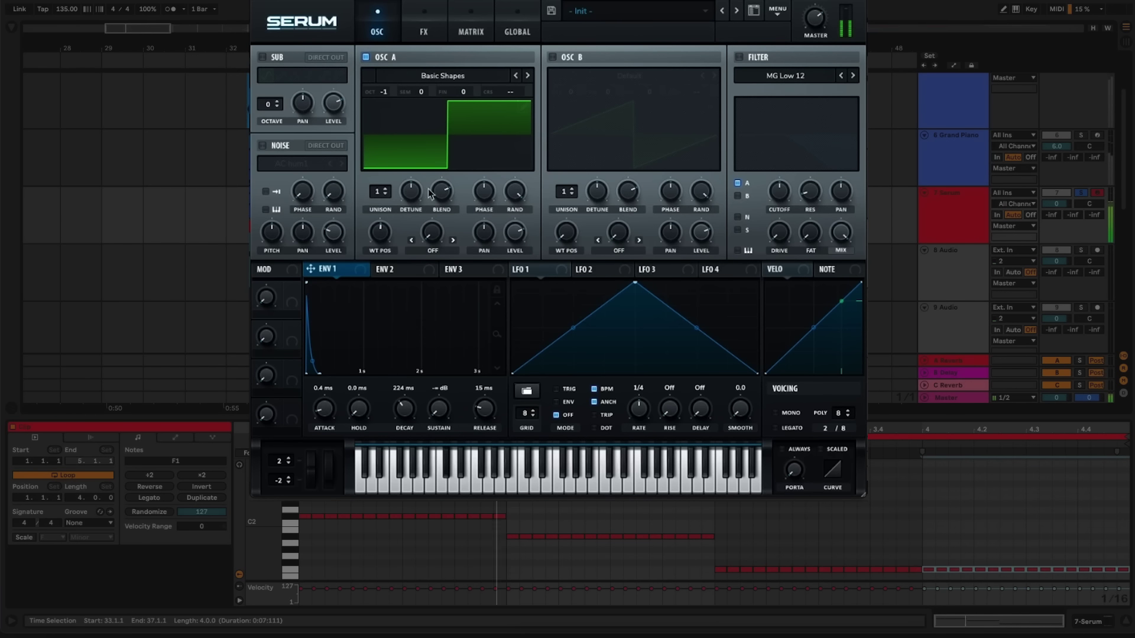
left_click_drag(410, 414, 410, 420)
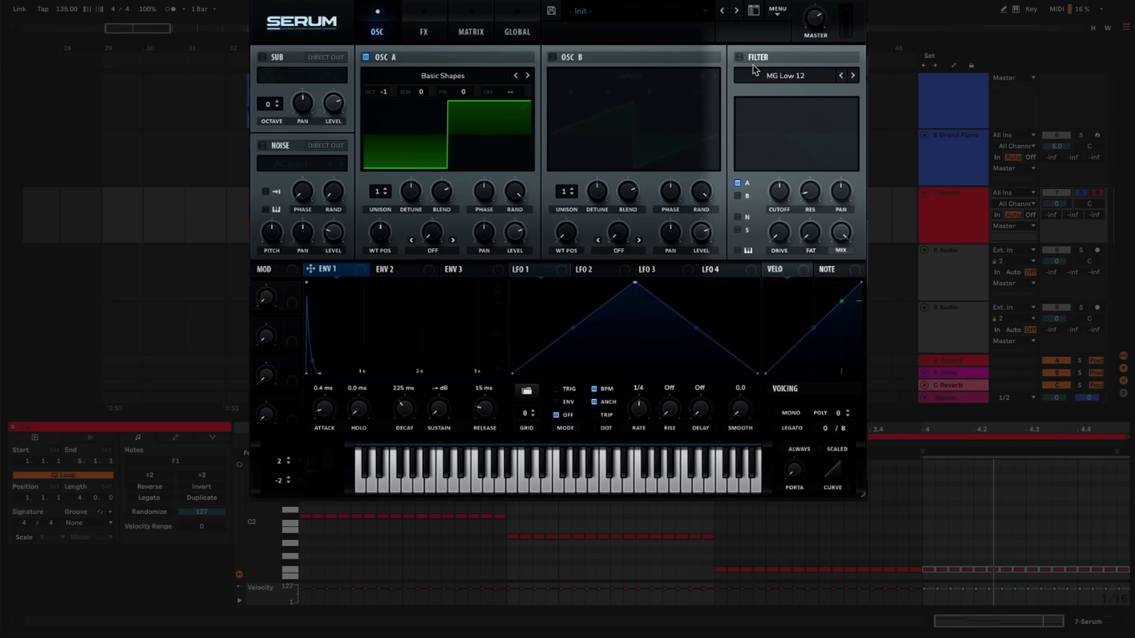
- Enable the MG Low 12 filter, assign Envelope 1 to its cutoff and increase the modulation amount
left_click(752, 63)
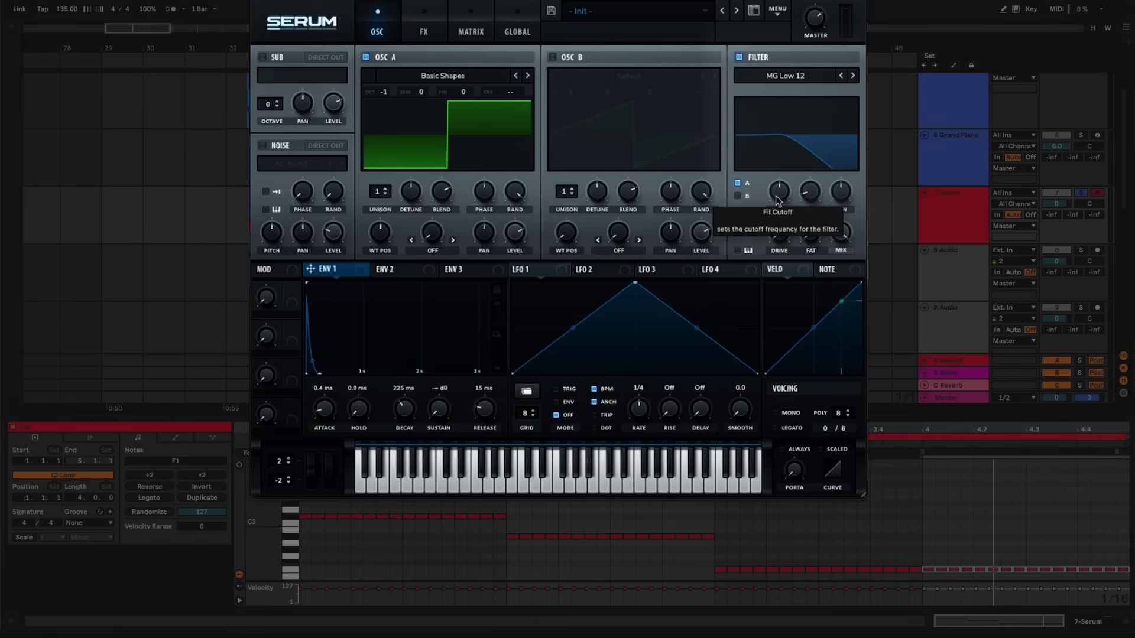
left_click_drag(311, 269, 766, 172)
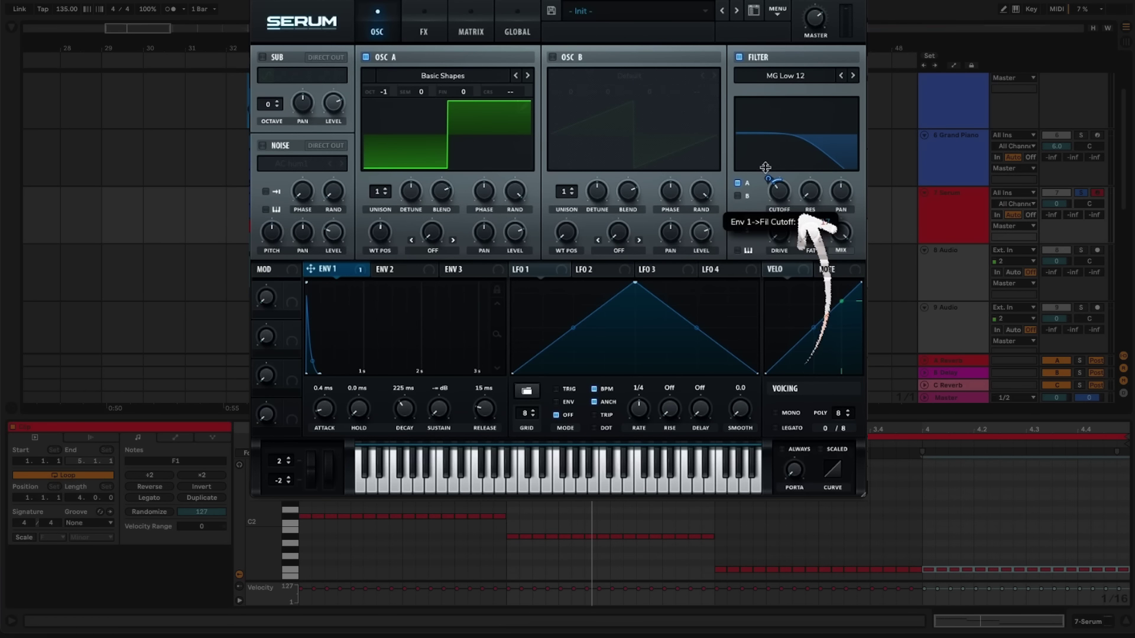
left_click_drag(767, 171, 770, 134)
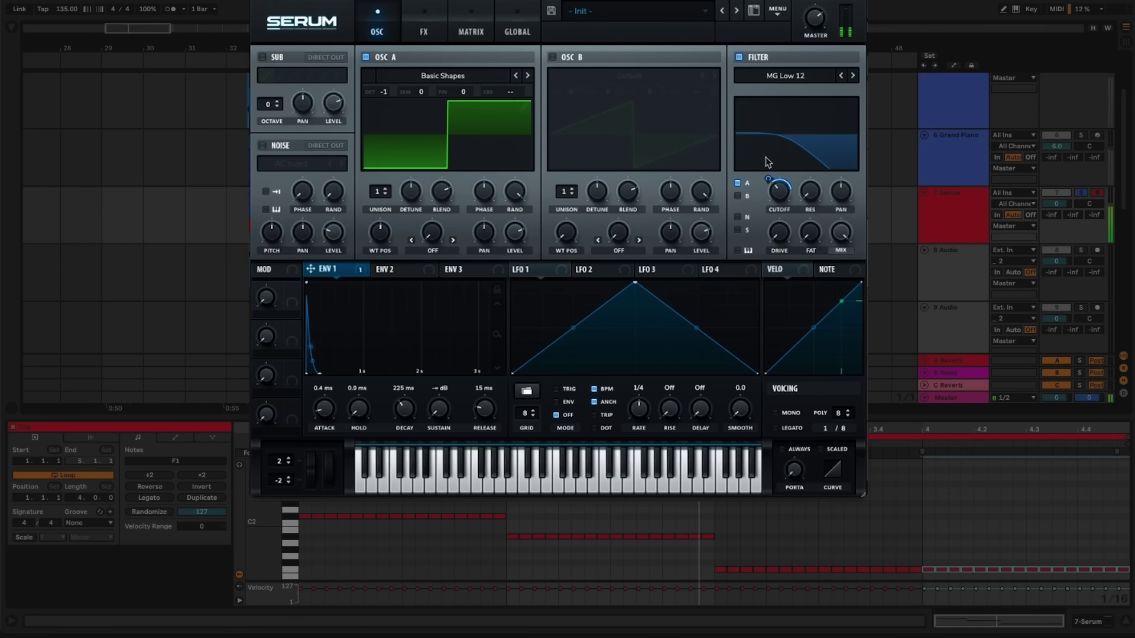
- Adjust the filter's cutoff frequency by ear while the bass clip plays
left_click_drag(778, 204, 779, 179)
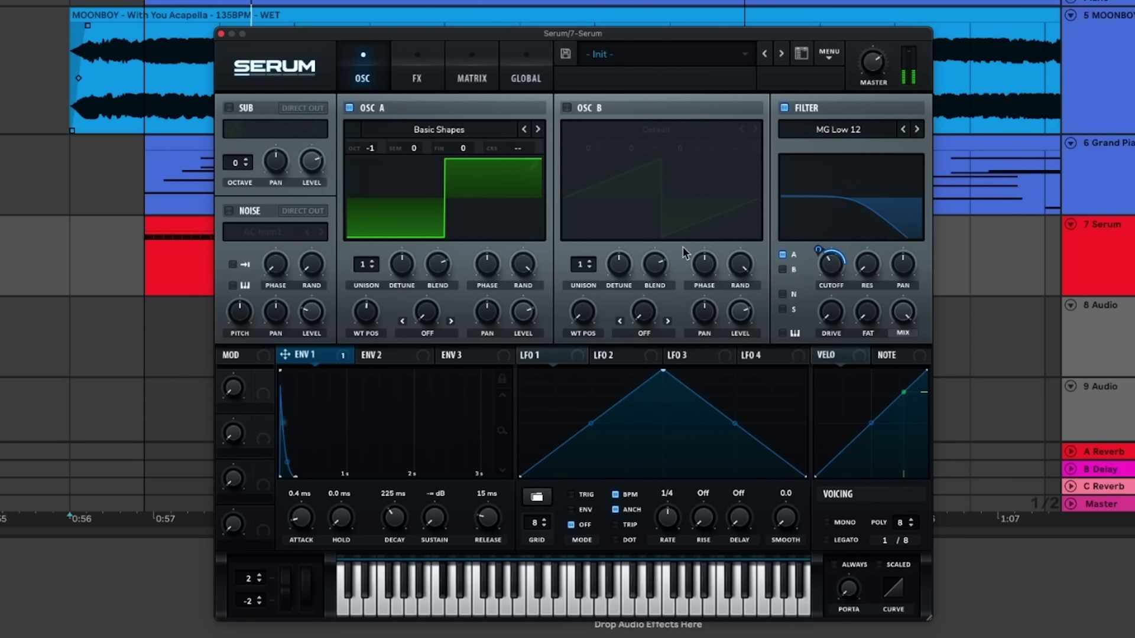
mouse_move(828, 291)
left_click_drag(834, 272, 835, 268)
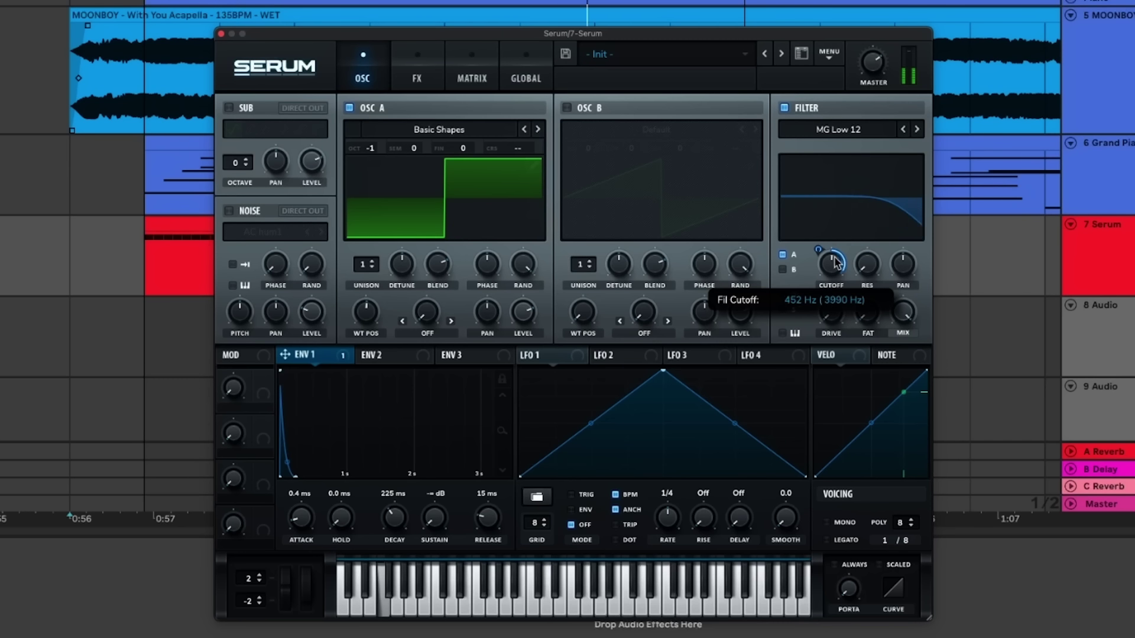
left_click_drag(833, 271, 834, 268)
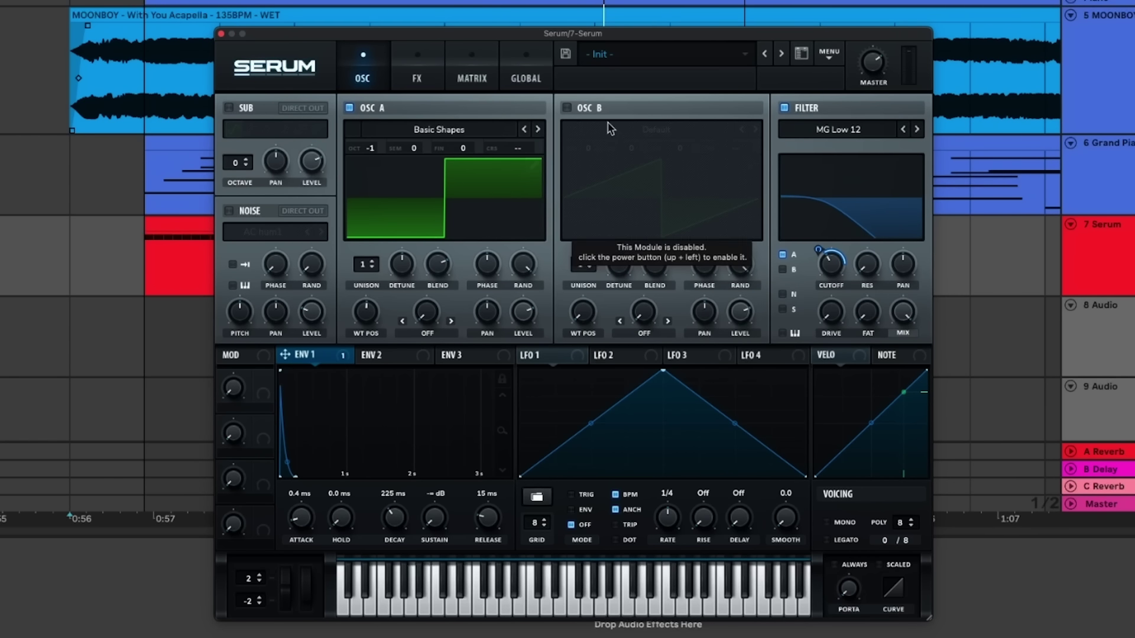
- Enable oscillator B with the Default wavetable, set its unison to 6 voices and route it through the filter
left_click(566, 108)
left_click_drag(583, 264, 584, 267)
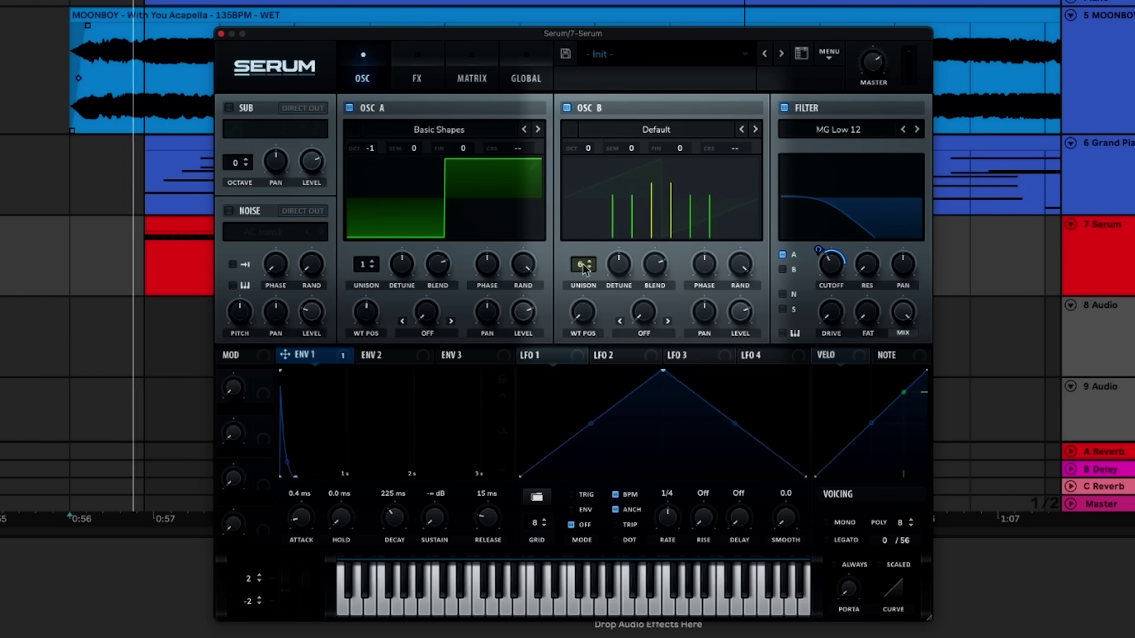
left_click(782, 269)
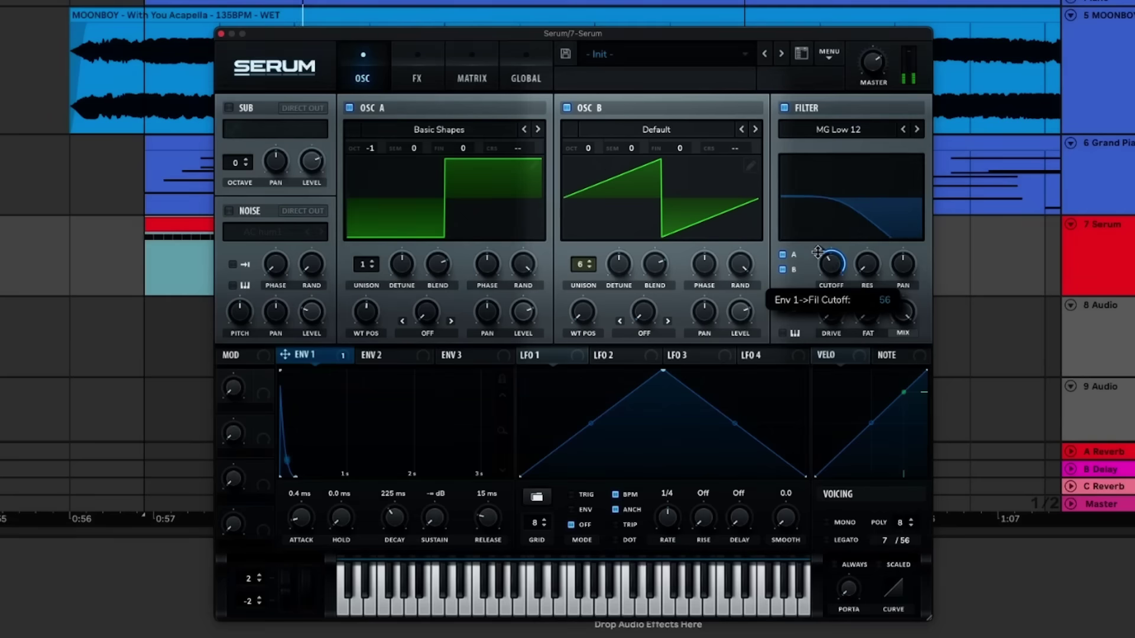
- Adjust oscillator B's level and set its octave to -1
scroll(753, 321, "up", 3)
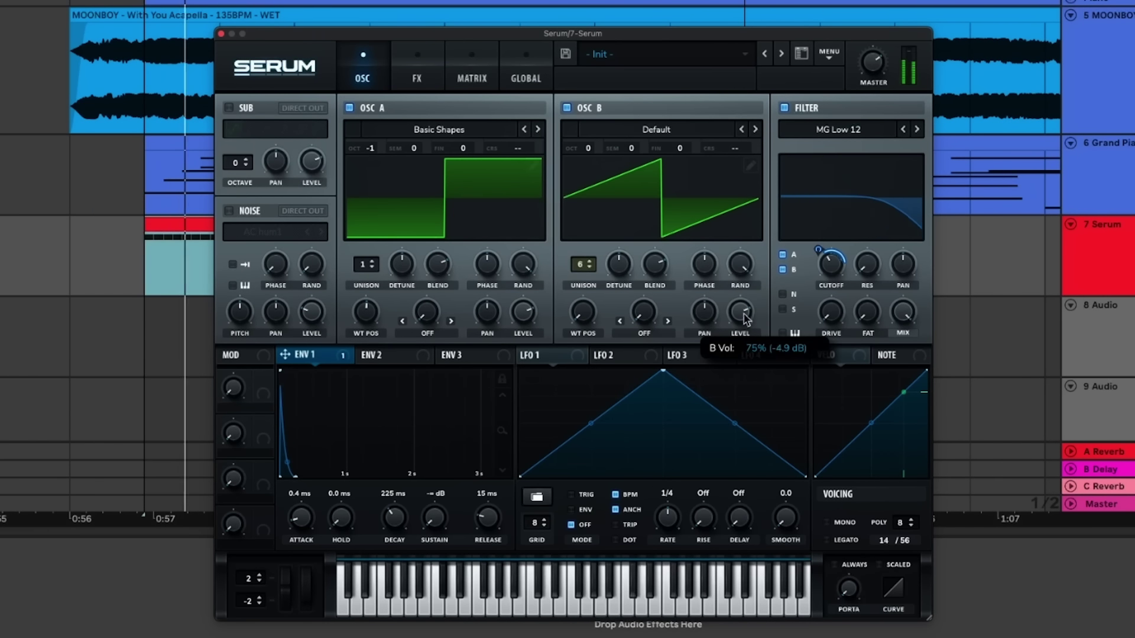
scroll(753, 321, "up", 1)
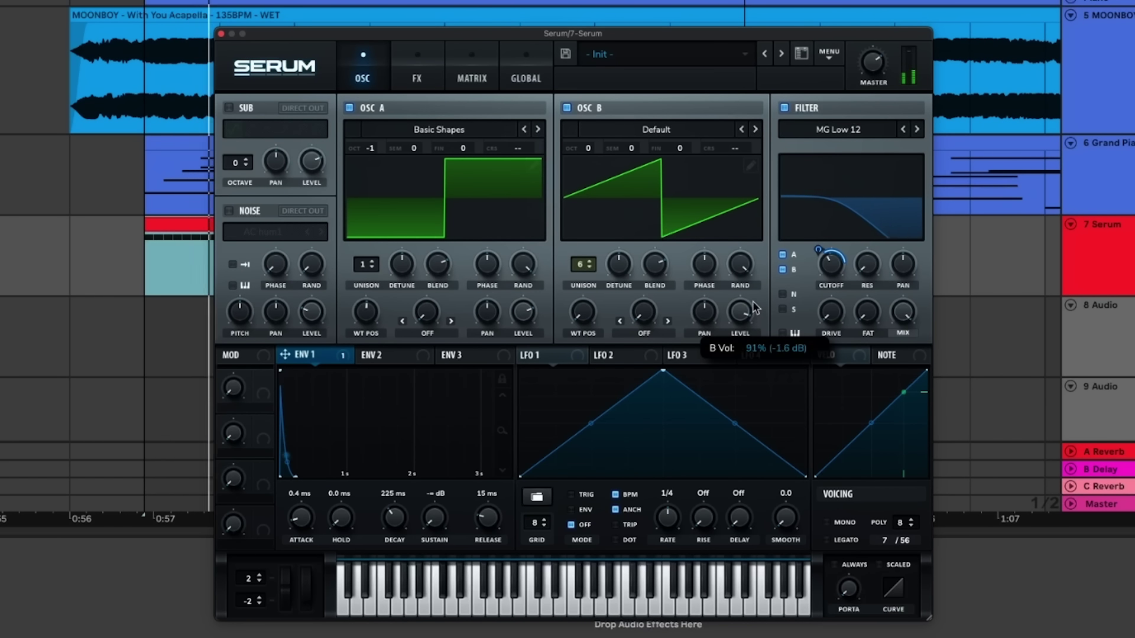
scroll(590, 146, "up", 1)
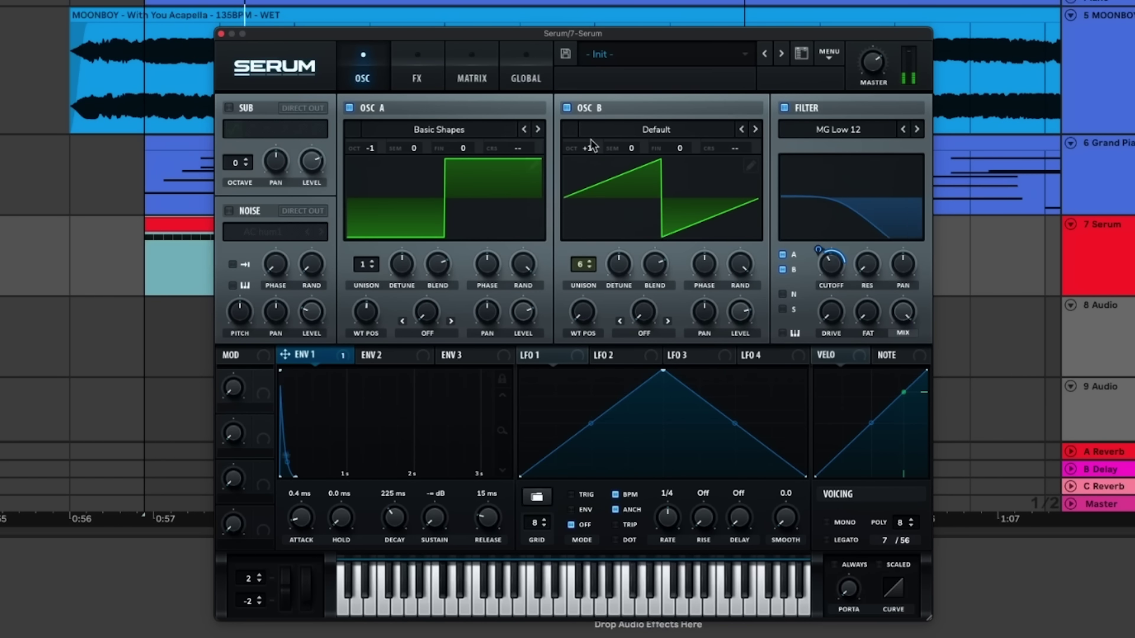
mouse_move(749, 310)
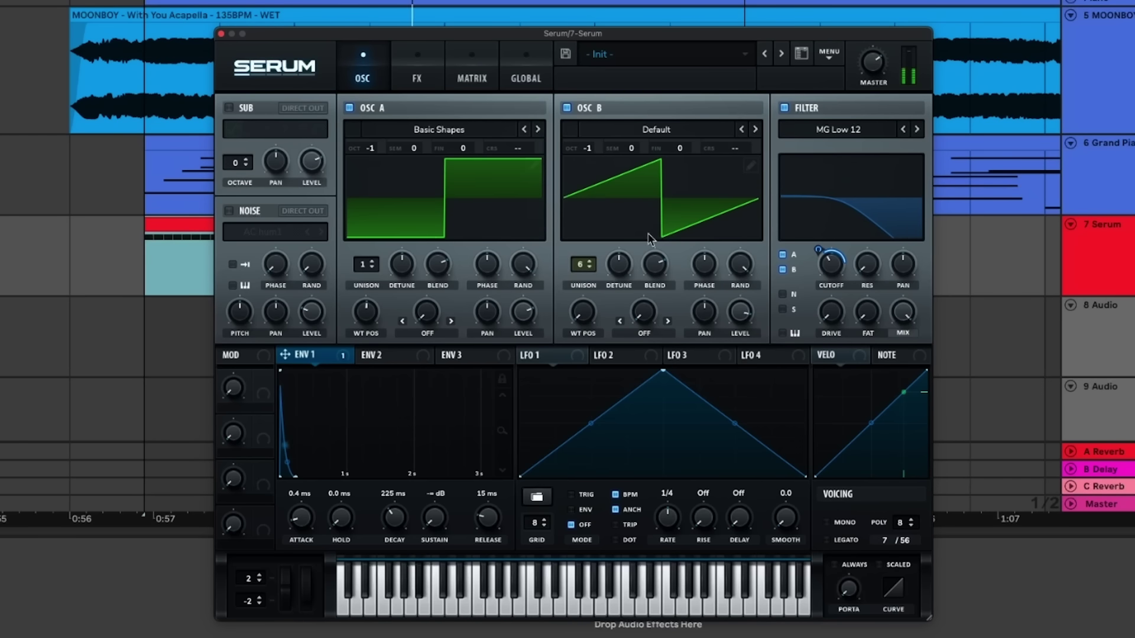
scroll(589, 148, "down", 1)
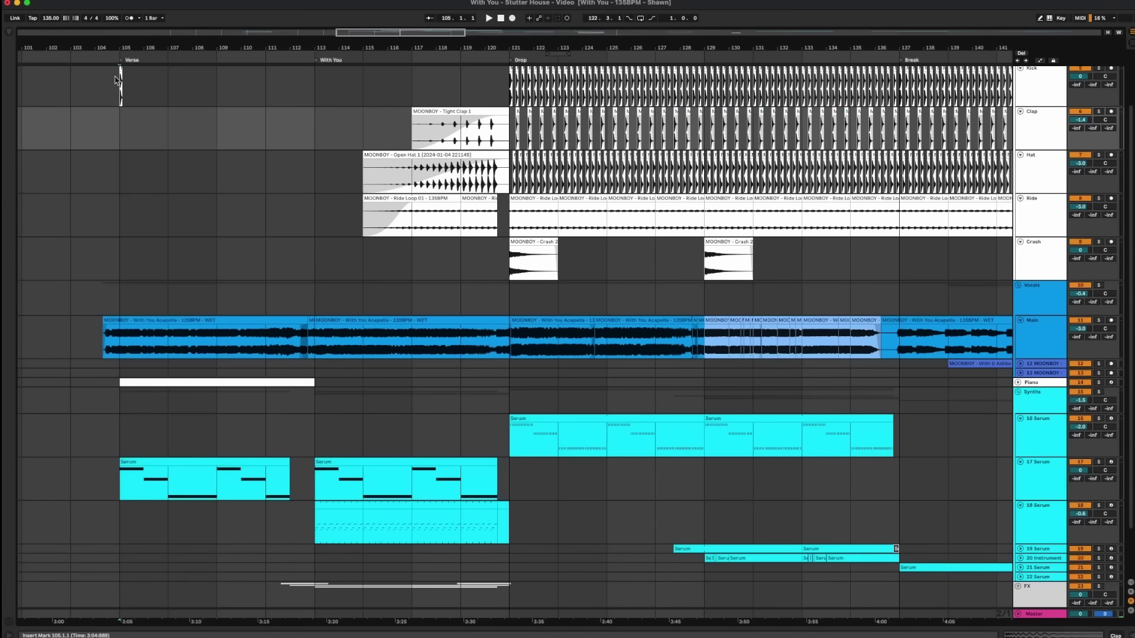
- Review the full arrangement's verse, With You build-up and drop sections from bar 105 to bar 137, playing back their tracks
left_click_drag(116, 76, 319, 588)
left_click_drag(316, 88, 509, 590)
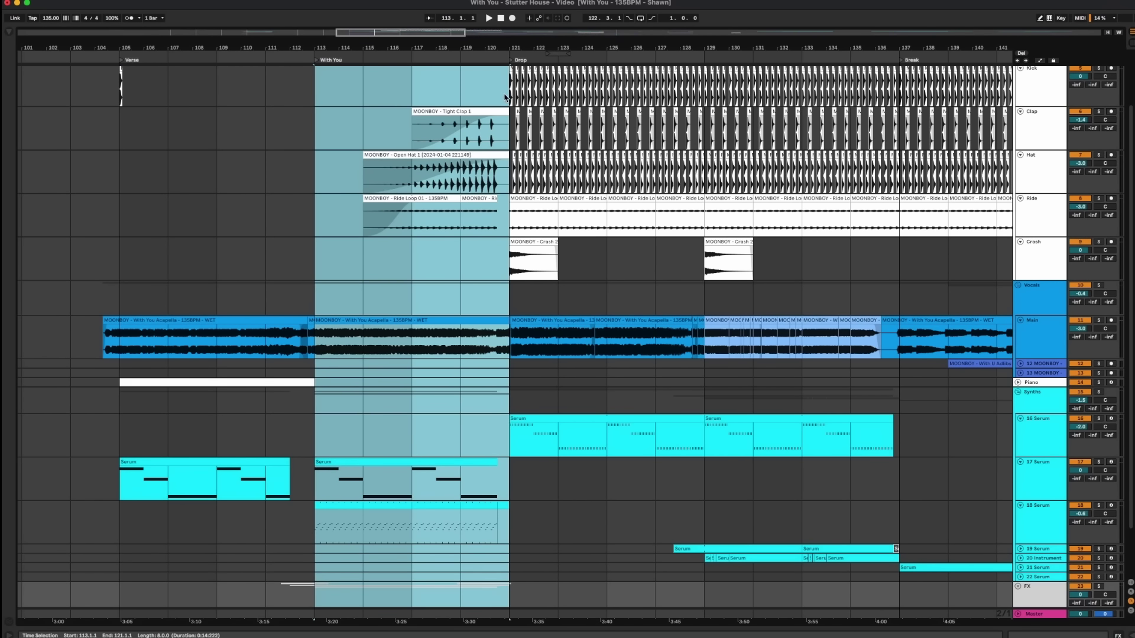
left_click_drag(507, 97, 893, 576)
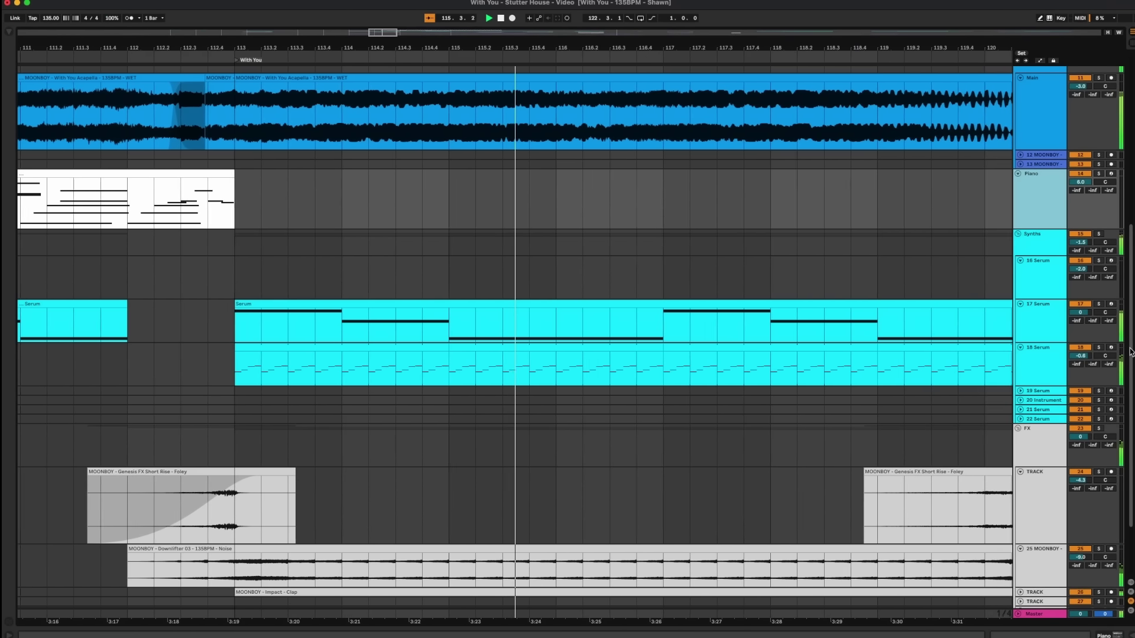
left_click_drag(1130, 351, 1097, 216)
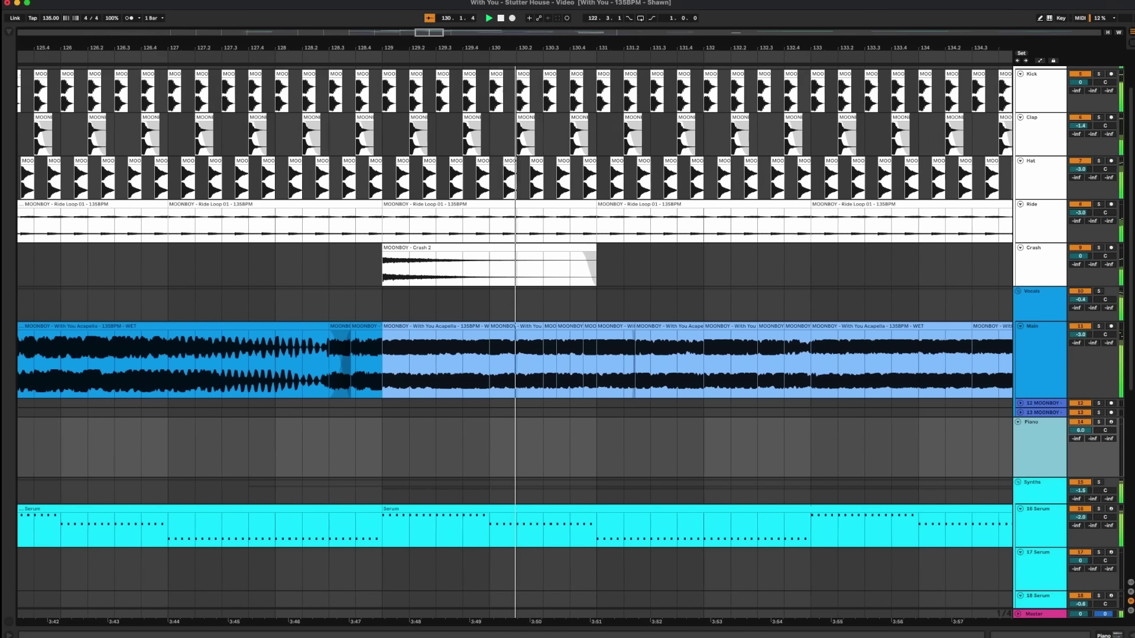
- Unfold the 19 Serum, 20 Instrument and 21 Serum tracks to view their clips from the drop into the Break section
scroll(1106, 361, "down", 8)
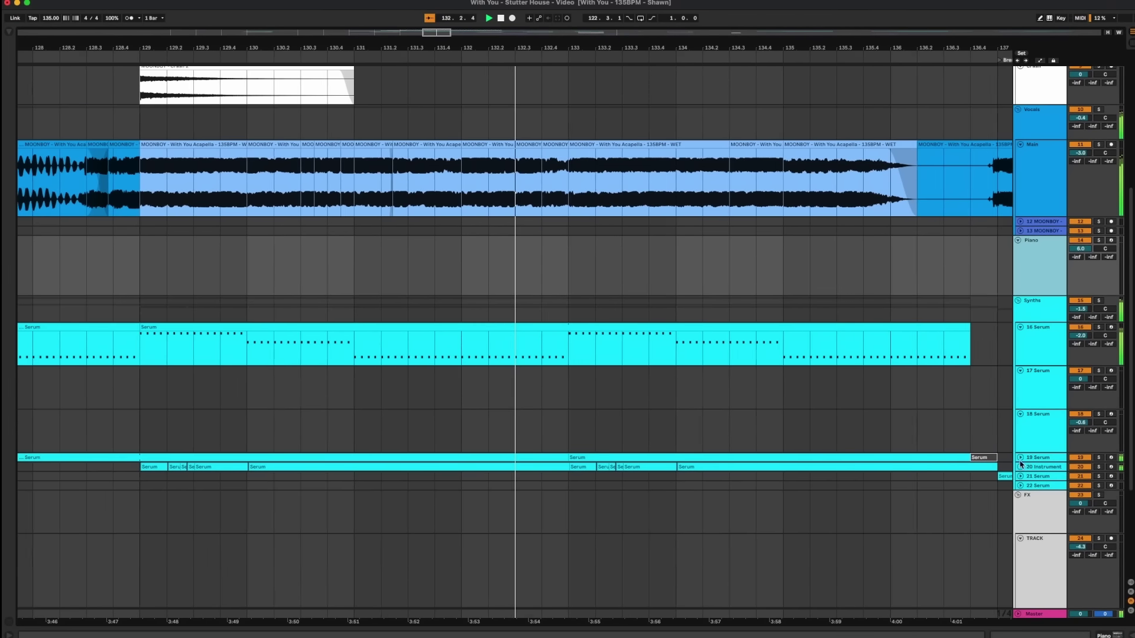
left_click(1021, 458)
left_click(1020, 509)
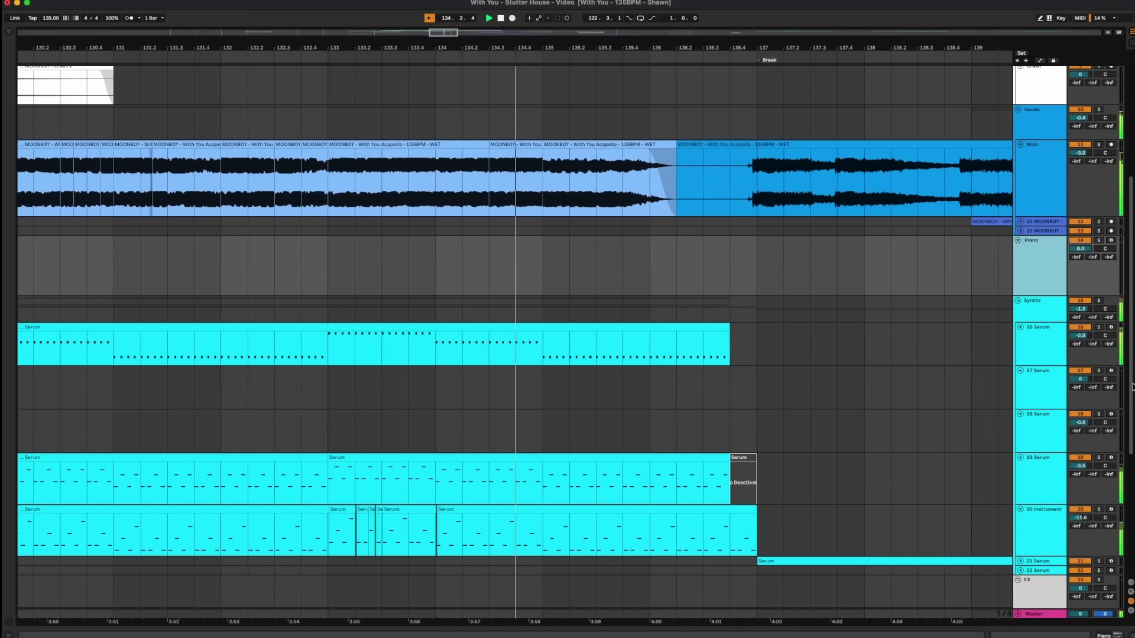
left_click(1020, 562)
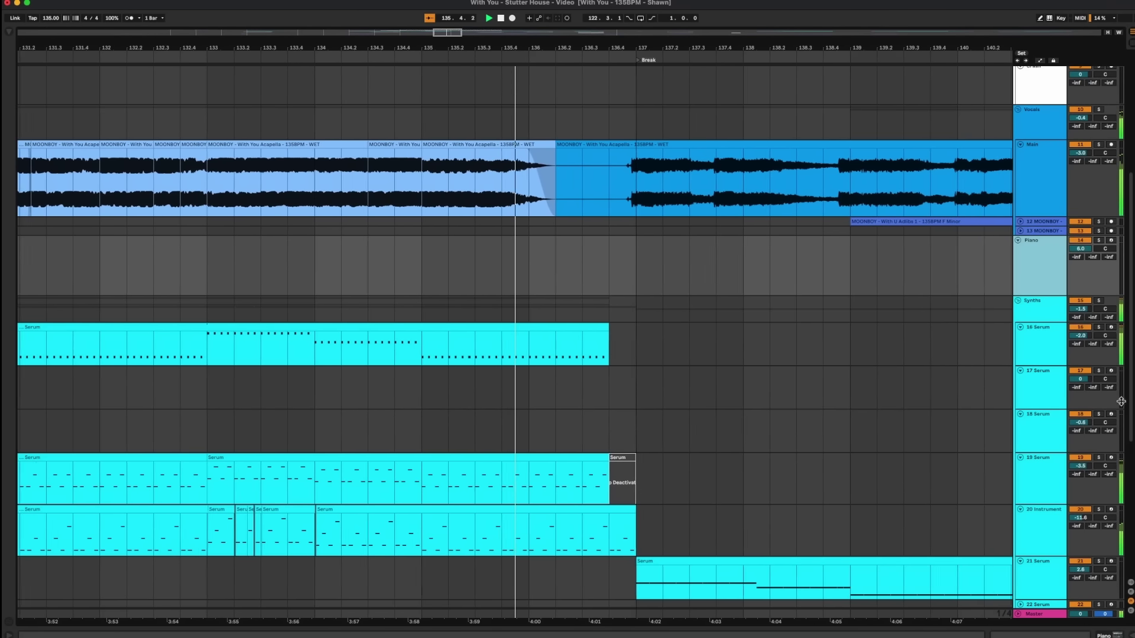
- Unfold the 22 Serum track and the 13 MOONBOY vocal track to view their clips in the Break section during playback
scroll(1131, 408, "down", 1)
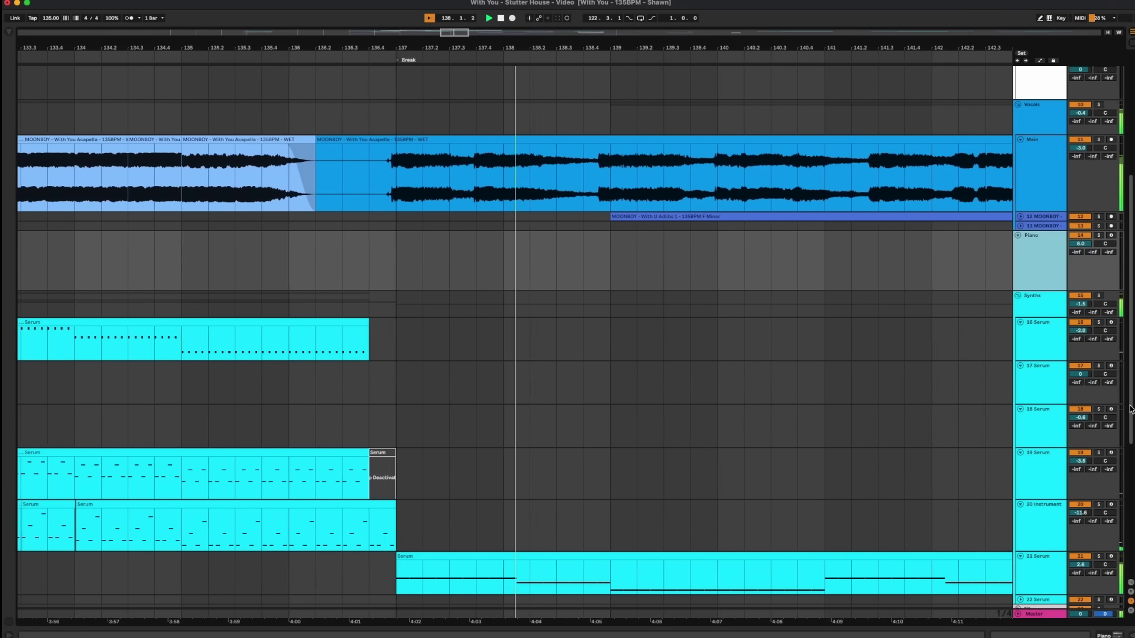
scroll(1131, 408, "down", 5)
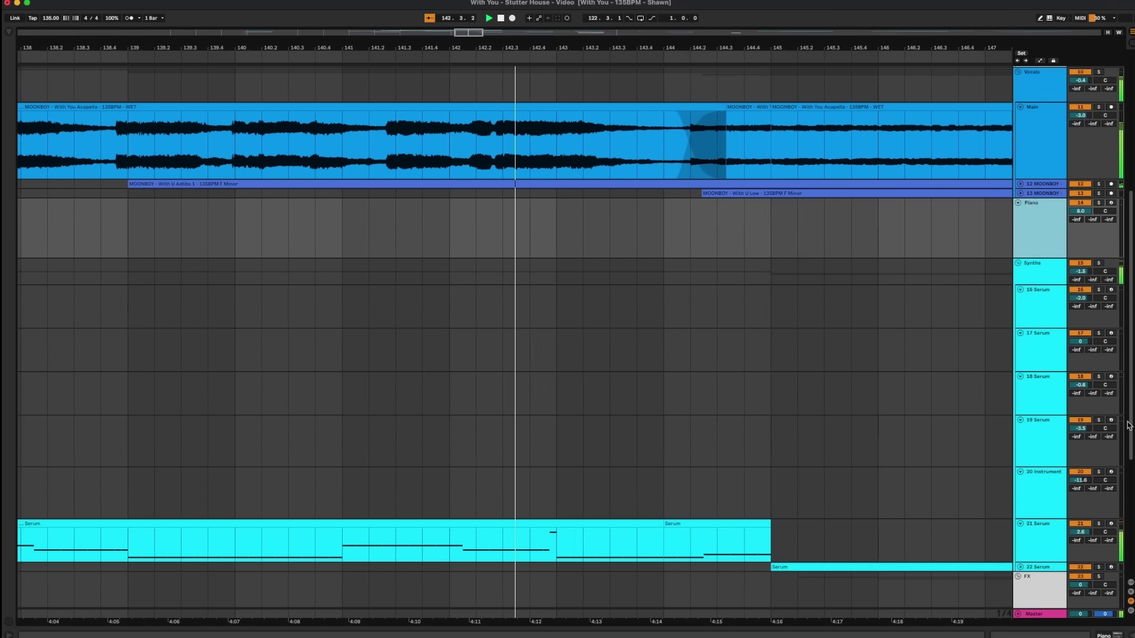
left_click(1020, 568)
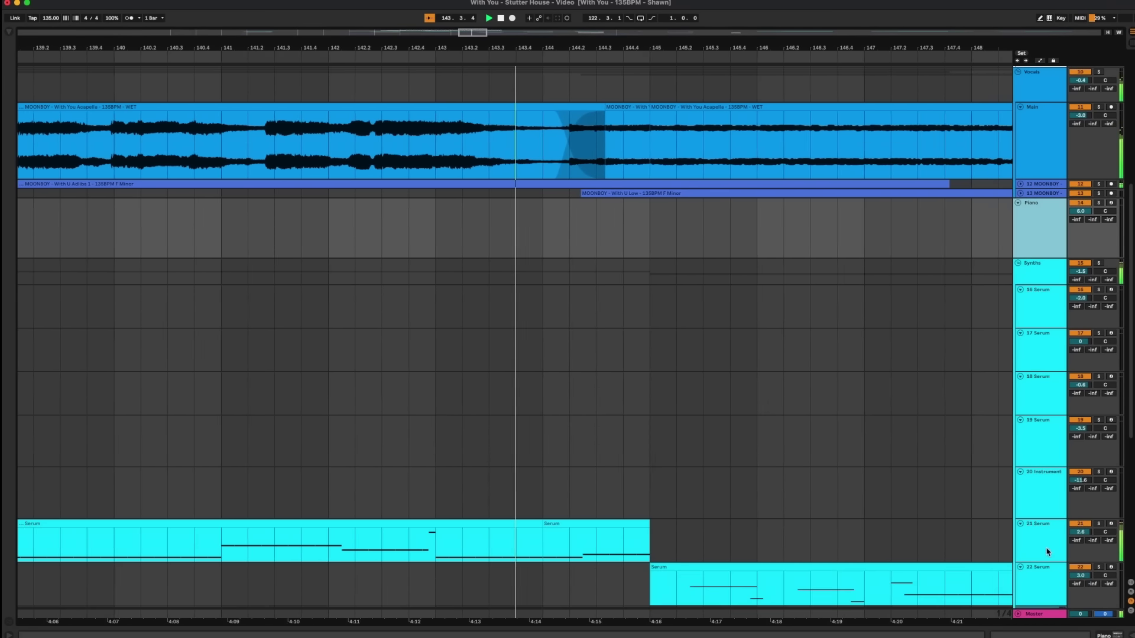
scroll(1041, 191, "down", 1)
left_click(1019, 172)
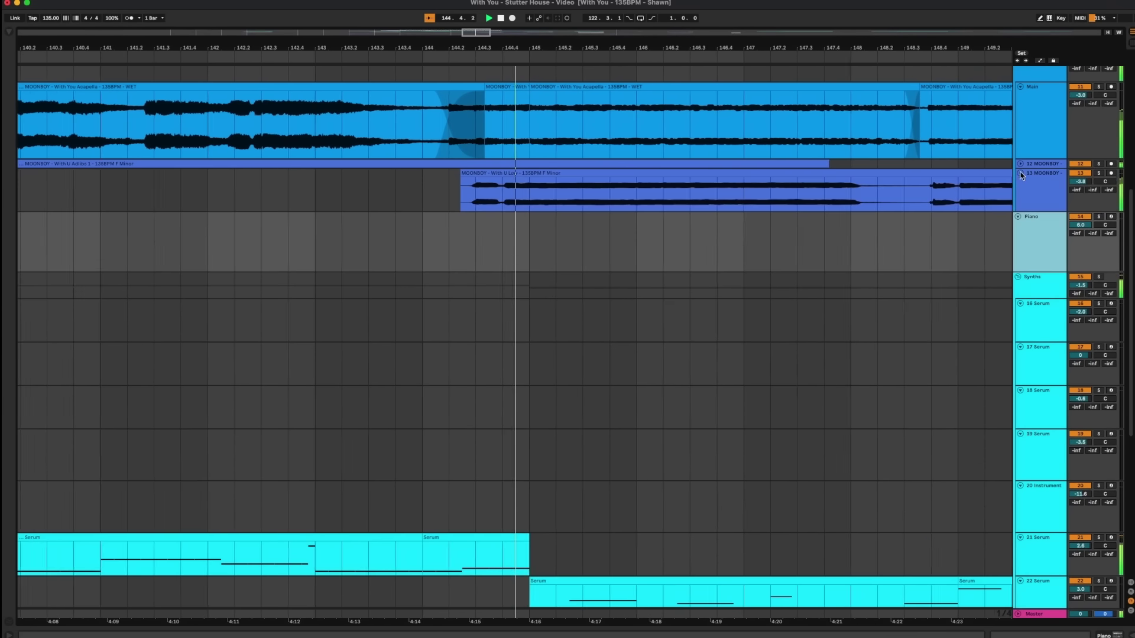
- Examine the vocal and synth layers at the end of the break, plus the With You build-up's synth, FX and drum tracks
scroll(1128, 273, "down", 2)
left_click_drag(1128, 274, 1130, 267)
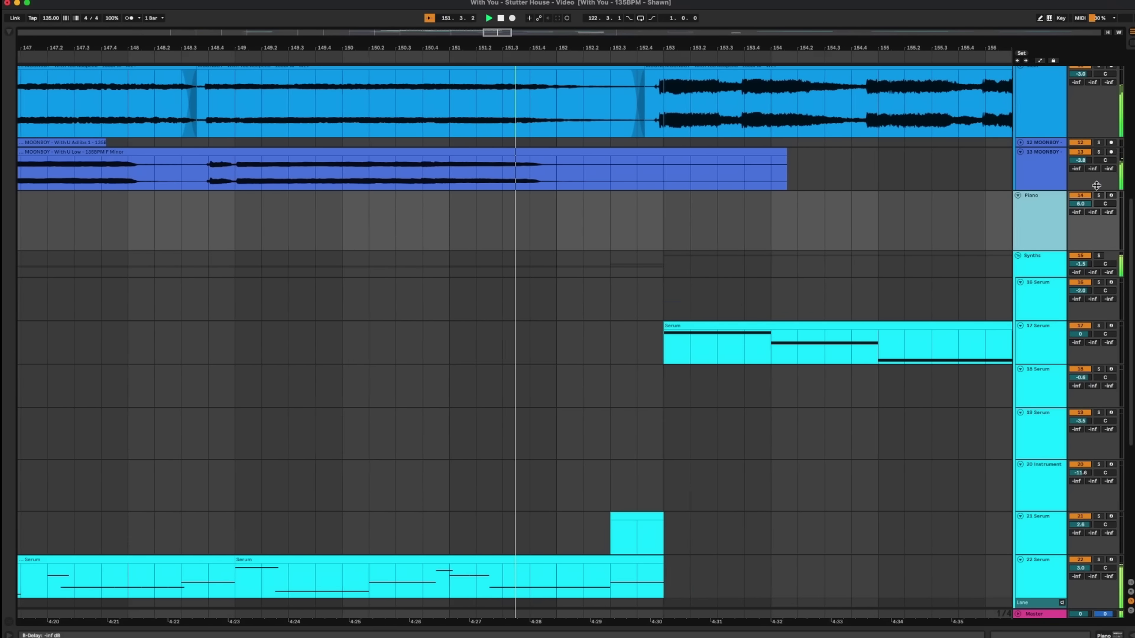
scroll(1131, 213, "up", 2)
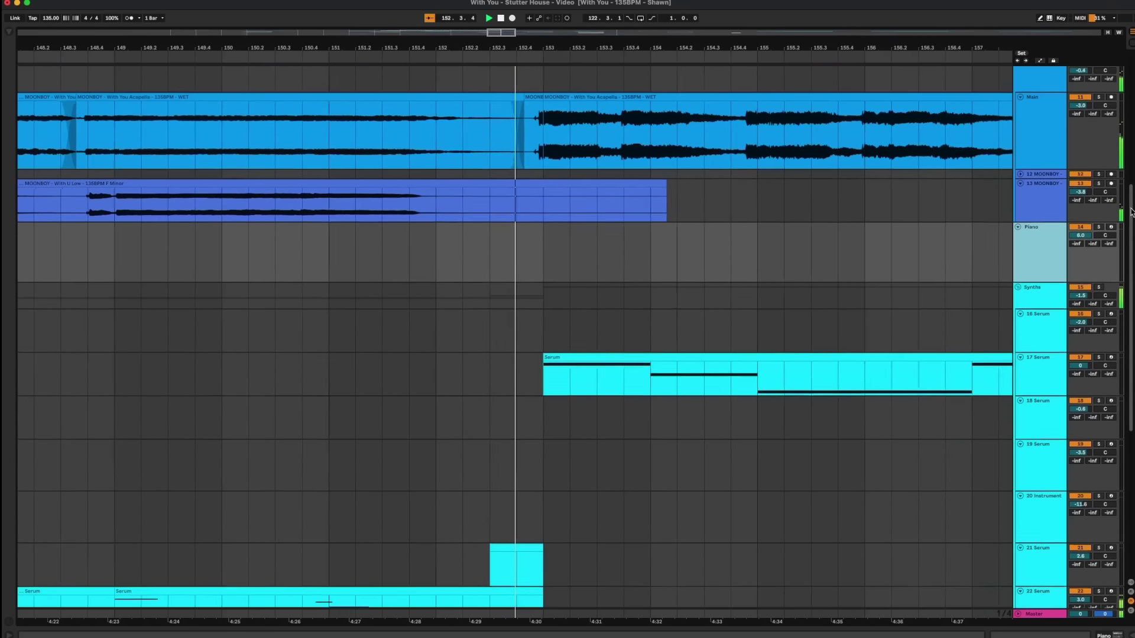
scroll(1130, 213, "up", 1)
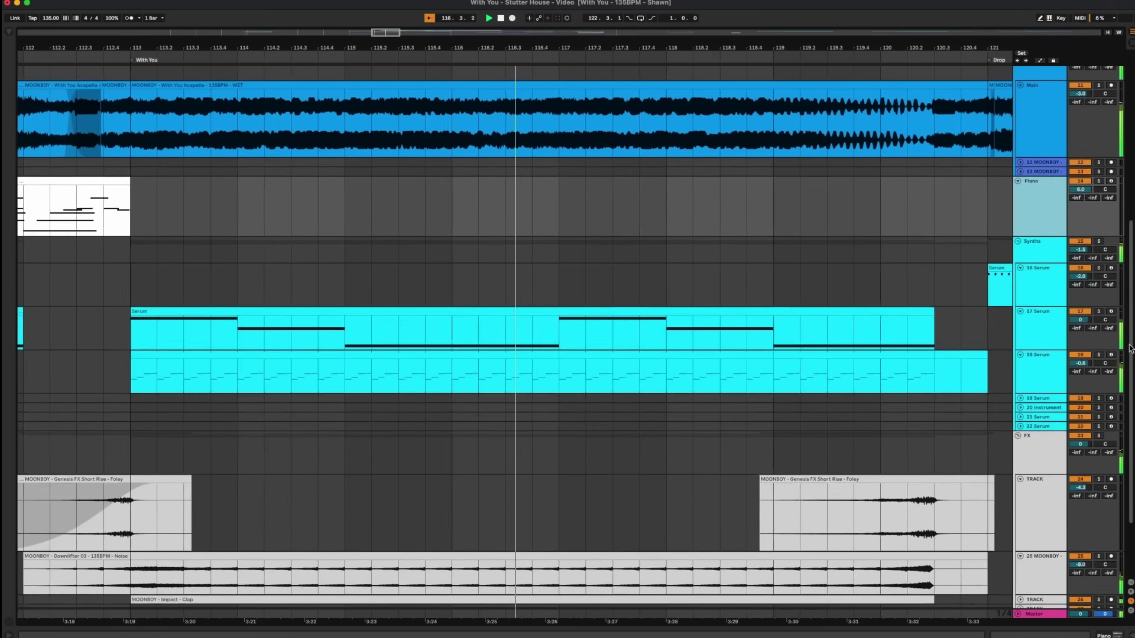
left_click_drag(1130, 352, 1097, 216)
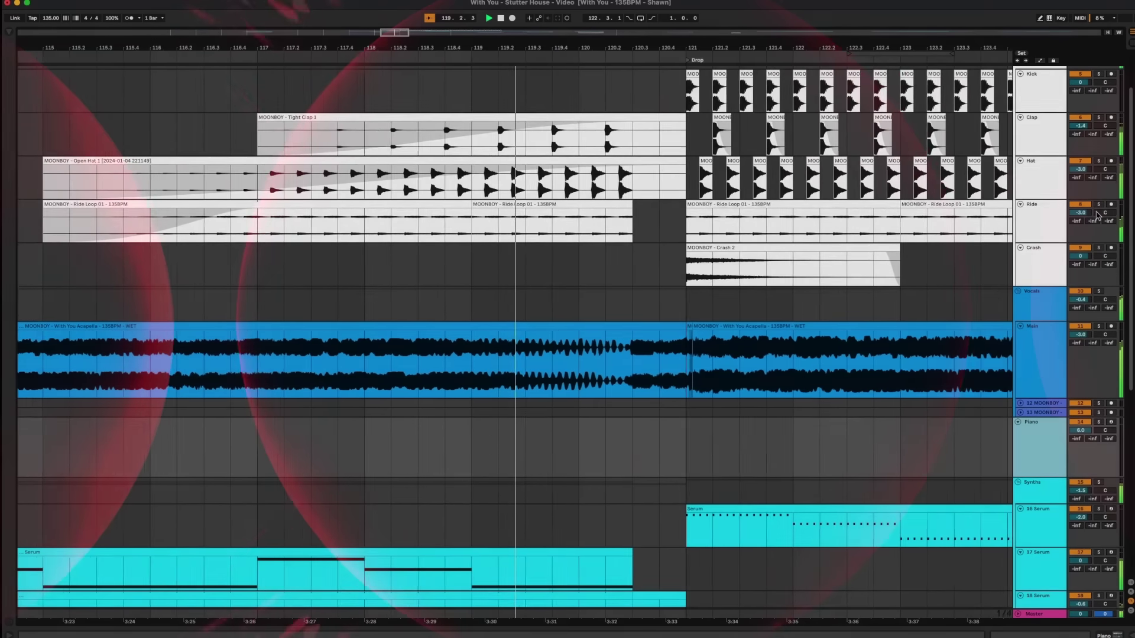